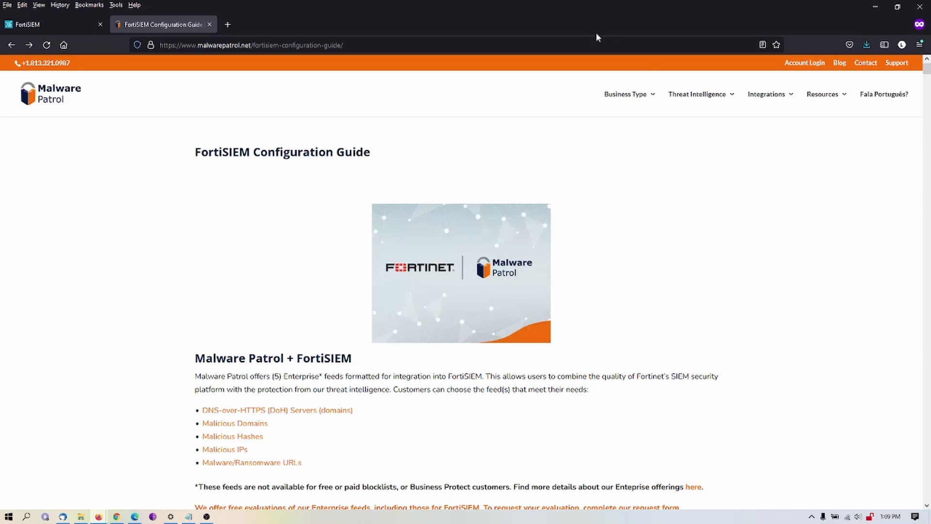
- Switch to the FortiSIEM web console and create a malware domain group named "Malware Patrol" in the resources
click(65, 24)
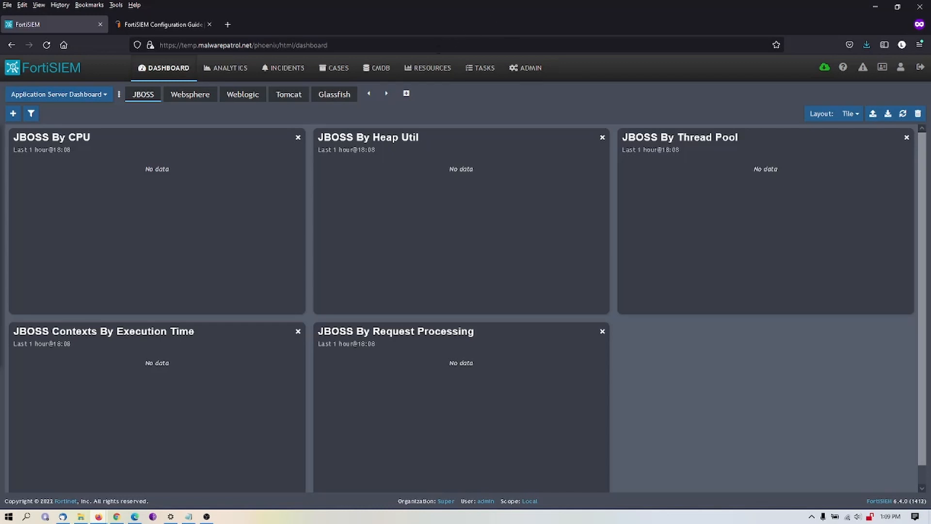
click(433, 71)
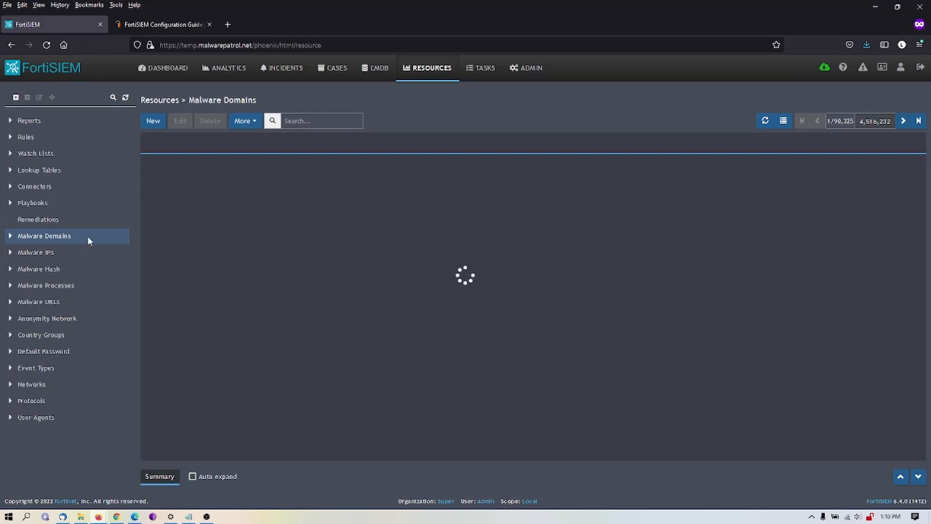
click(15, 98)
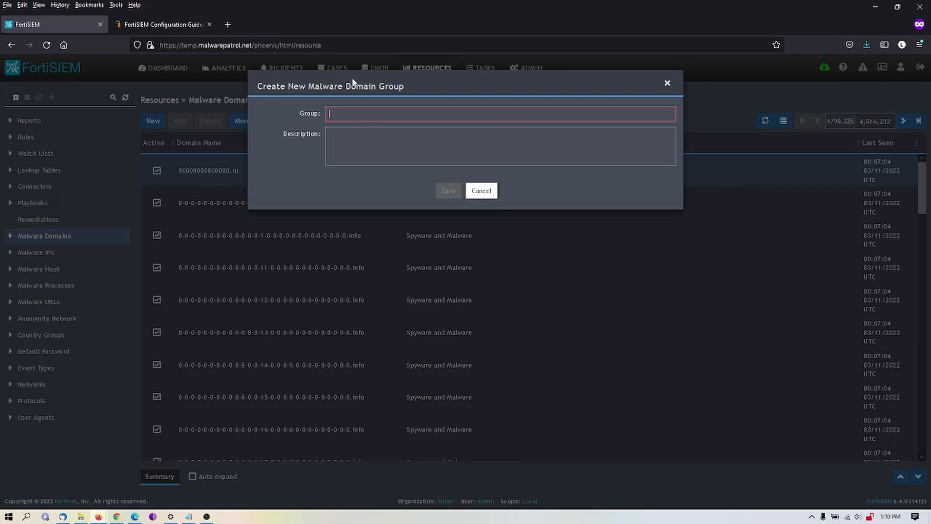
text(Malwar)
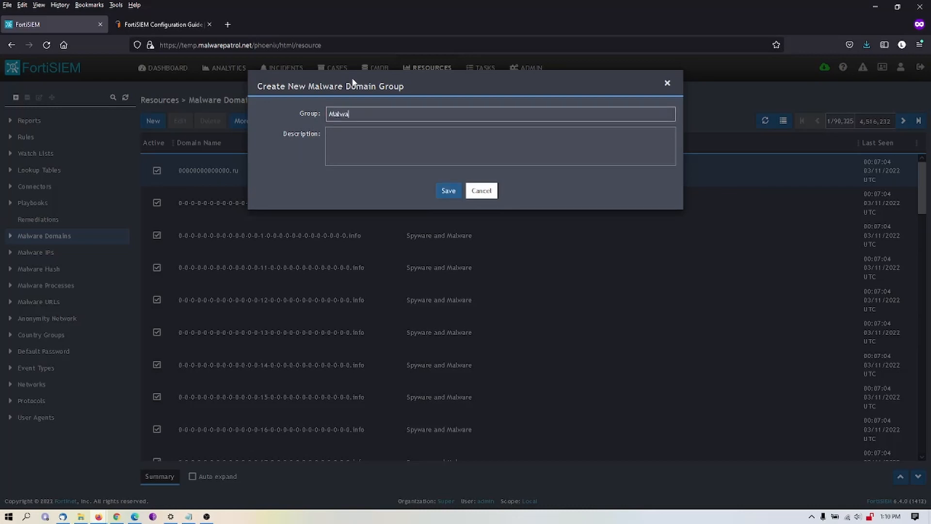
text(e Patrol)
click(452, 191)
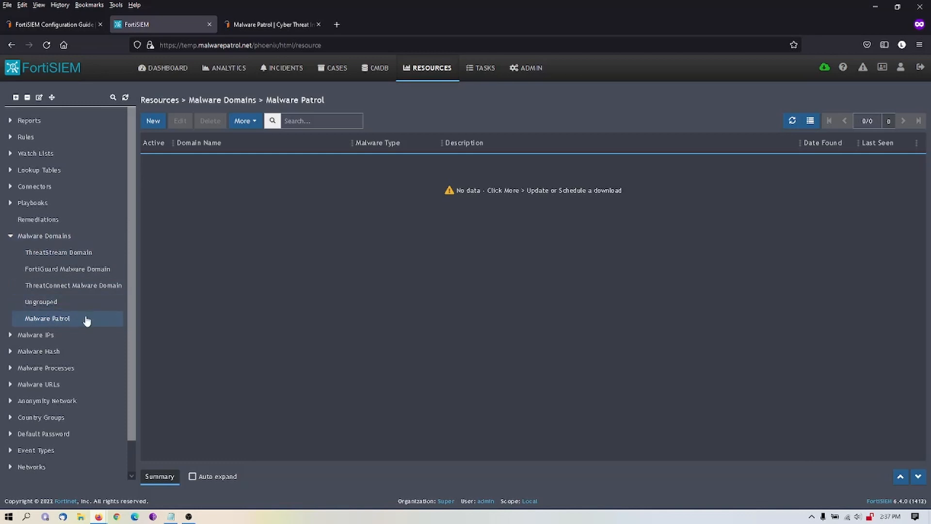
click(242, 121)
click(250, 142)
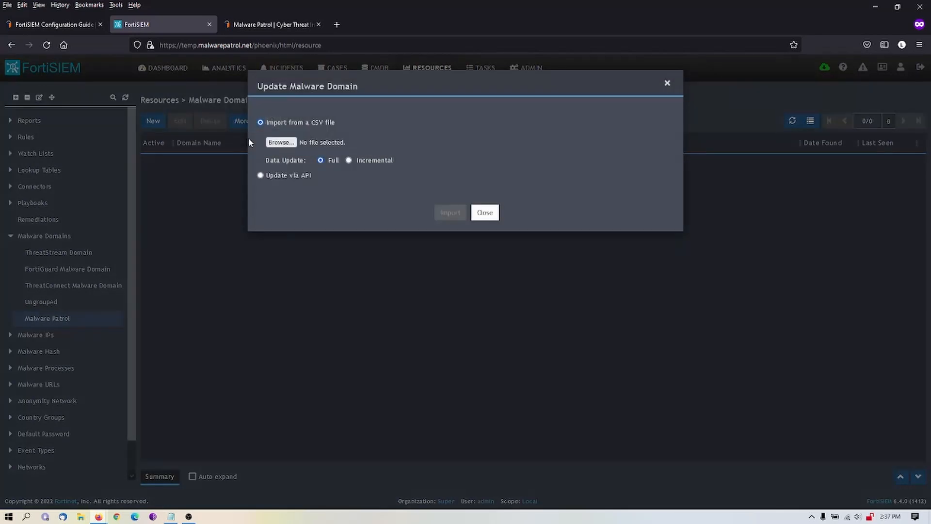
click(260, 175)
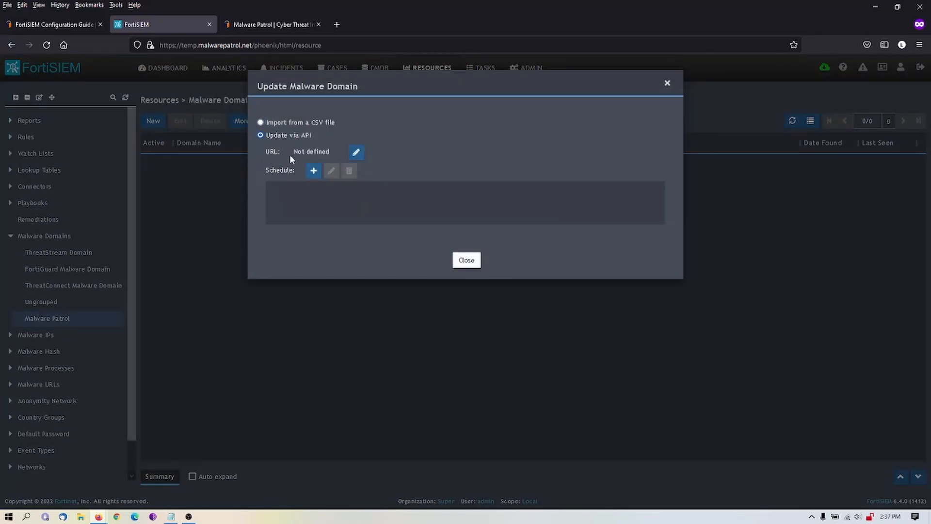
click(356, 152)
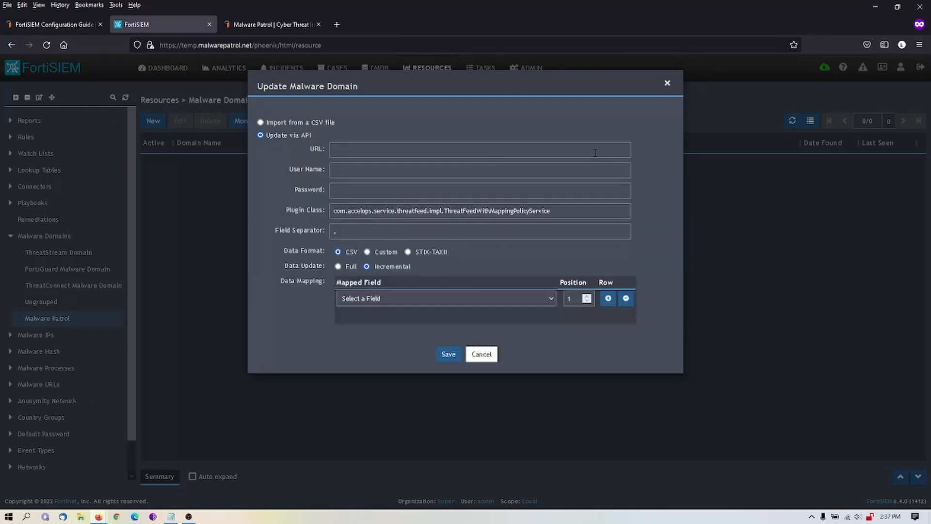
click(172, 517)
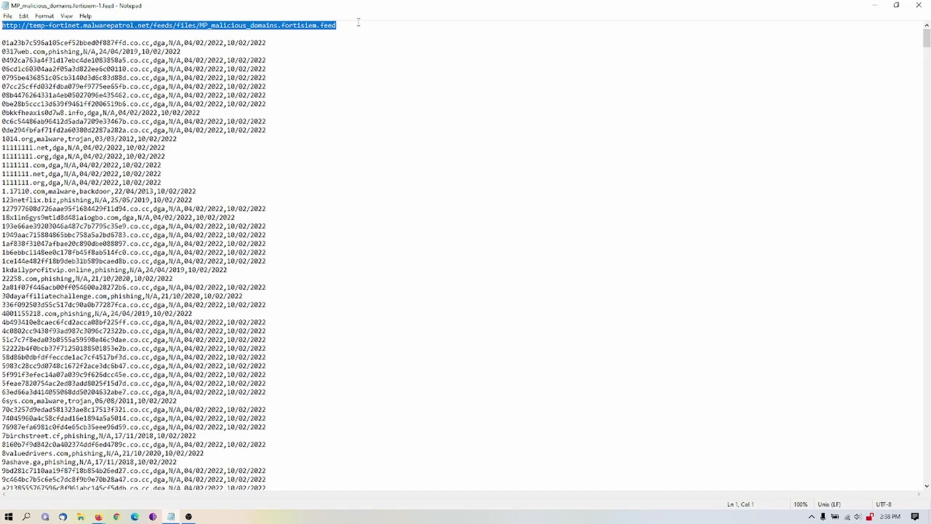
click(99, 517)
text(http://temp-fortinet.malwarepatrol.net/feeds/files/MP_malicious_domains.fortisiem.feed)
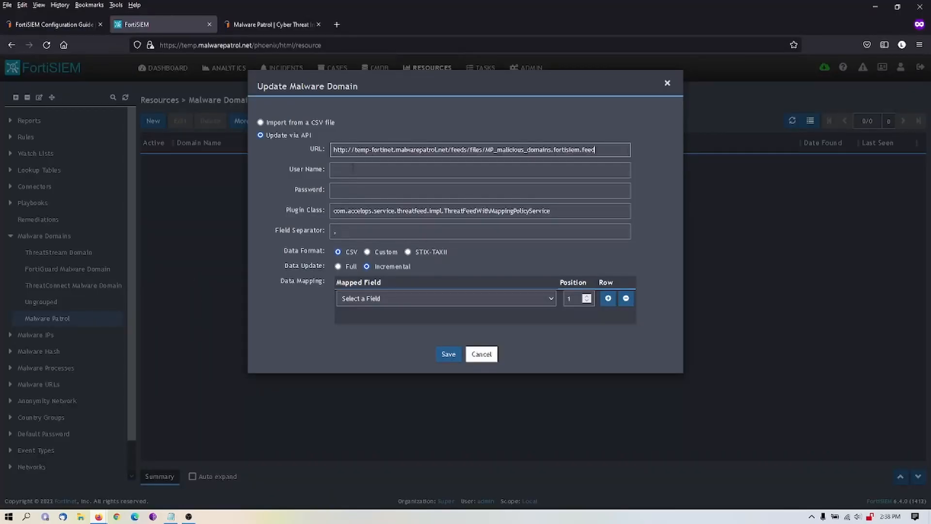
- Enter the user name MP-Team and the account password for the feed, and set the data update to Full
click(352, 170)
text(MP-Team)
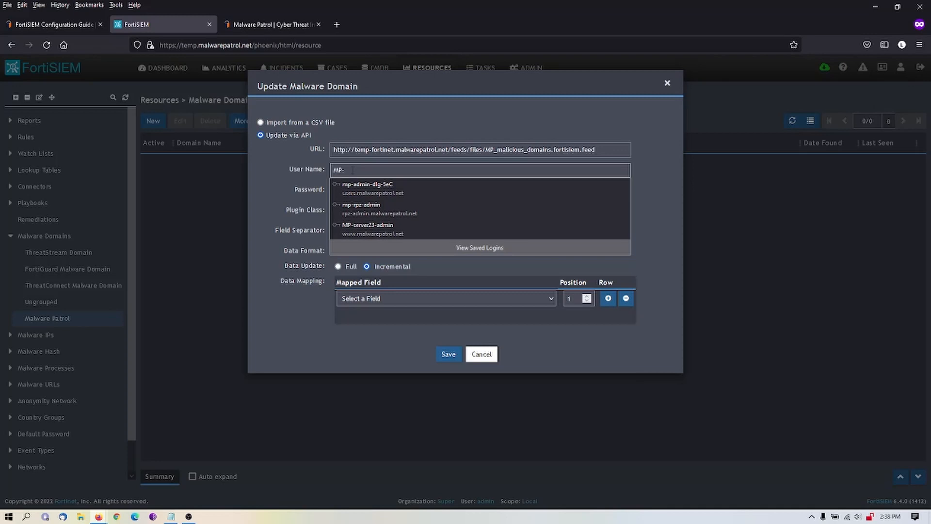
key(Tab)
text(******)
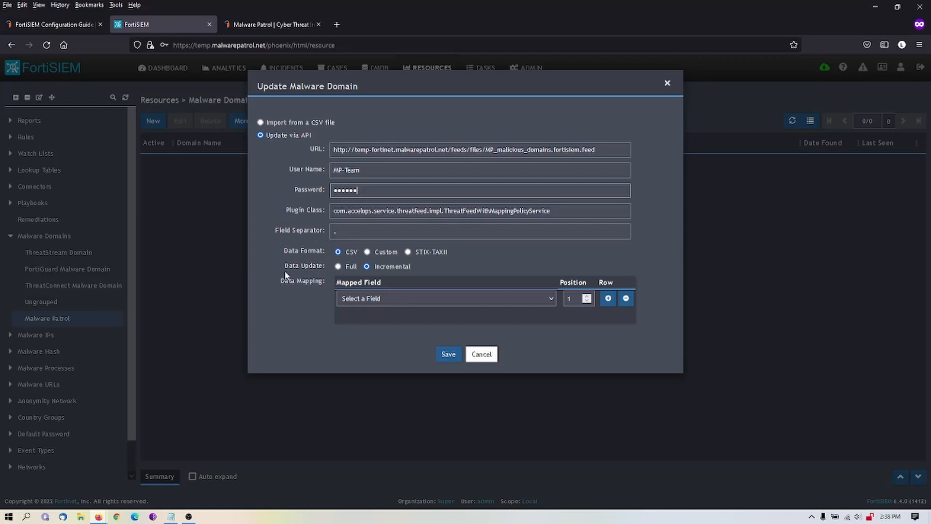
click(338, 267)
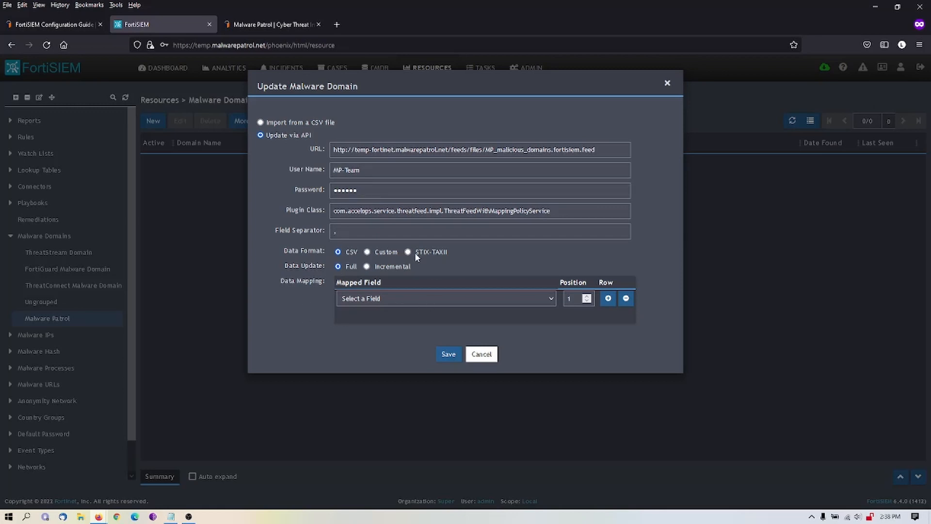
- Check the field order of the first record in the Notepad feed file and map Domain Name to position 1
click(171, 516)
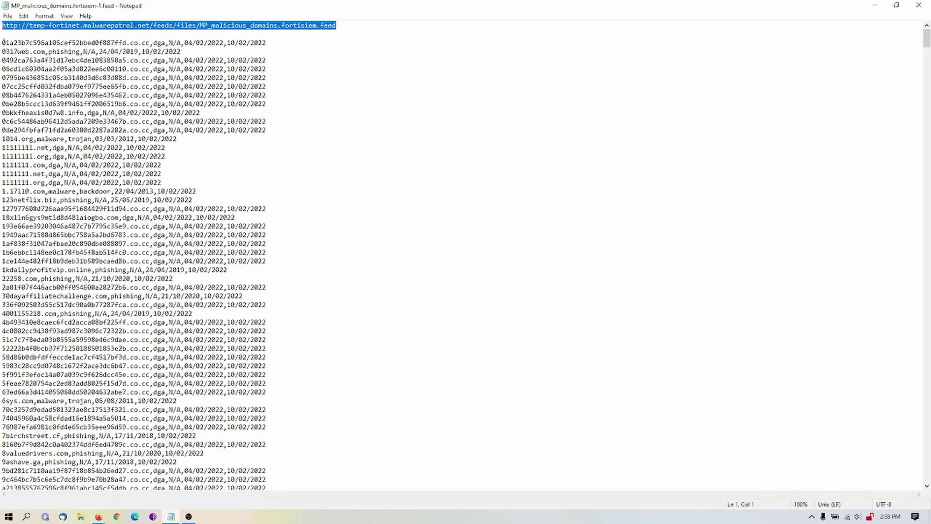
drag(2, 43, 267, 44)
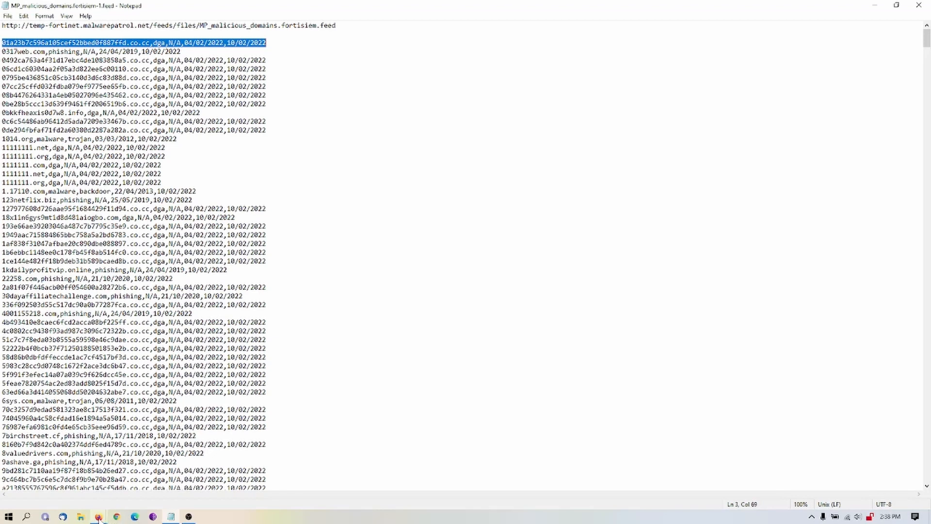
mouse_move(98, 518)
click(140, 479)
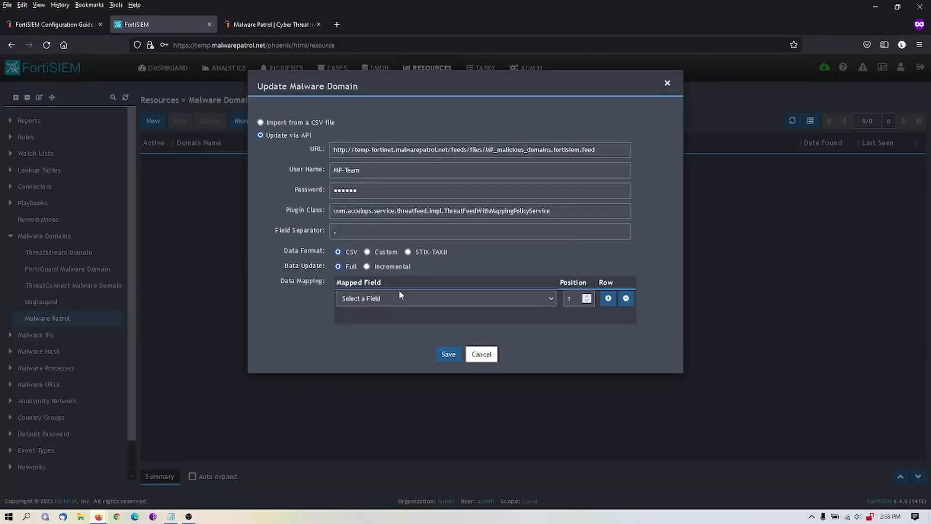
click(478, 299)
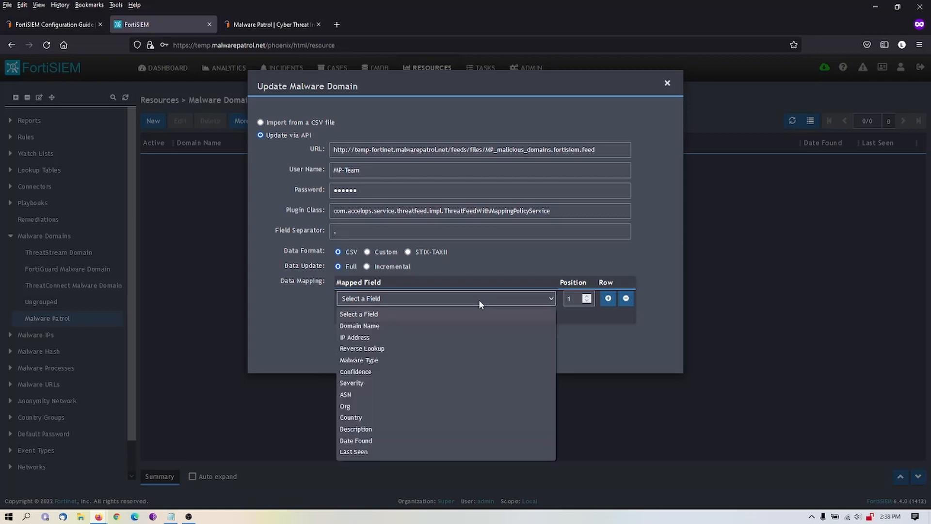
click(365, 326)
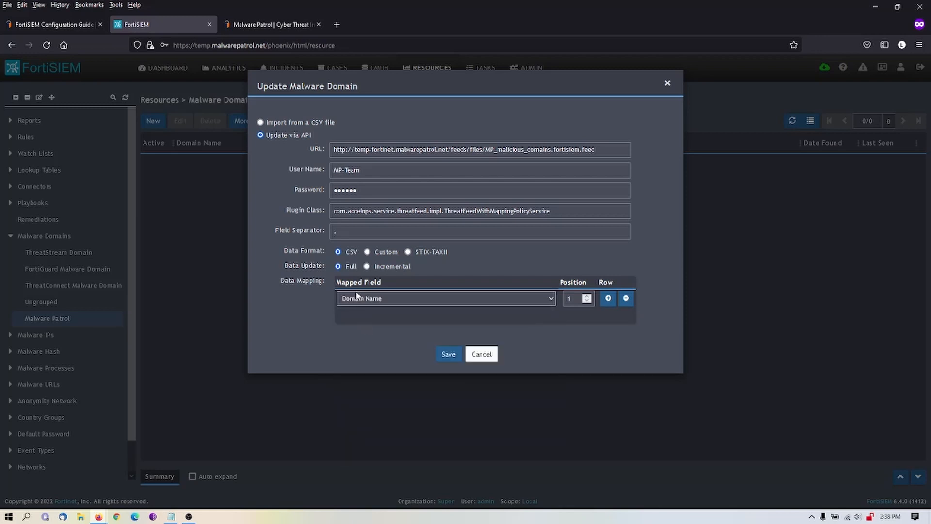
- Add two data mapping rows, with Malware Type at position 2 and Description at position 3
click(608, 299)
click(586, 314)
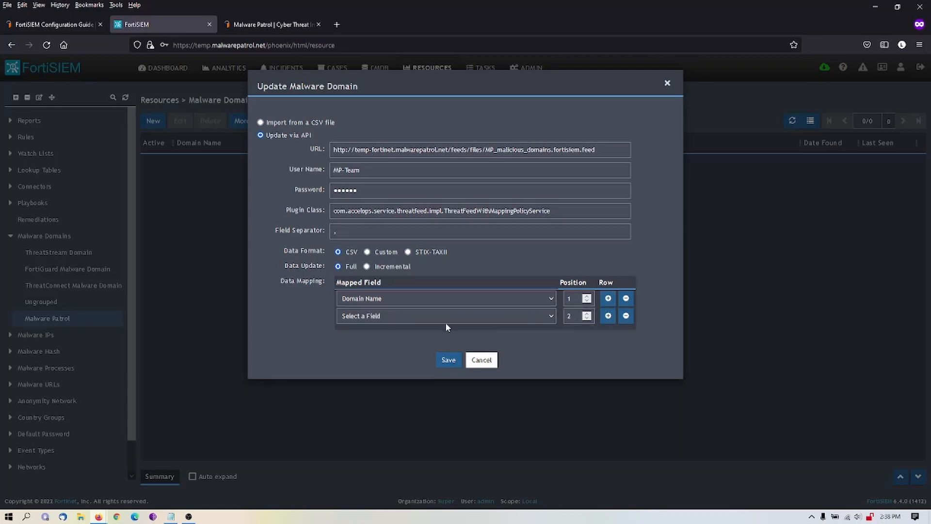
click(392, 318)
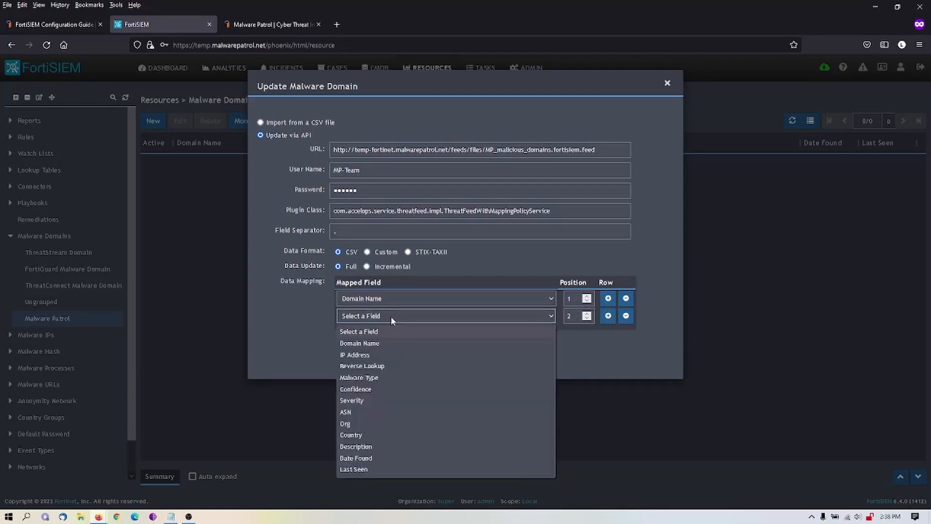
click(383, 378)
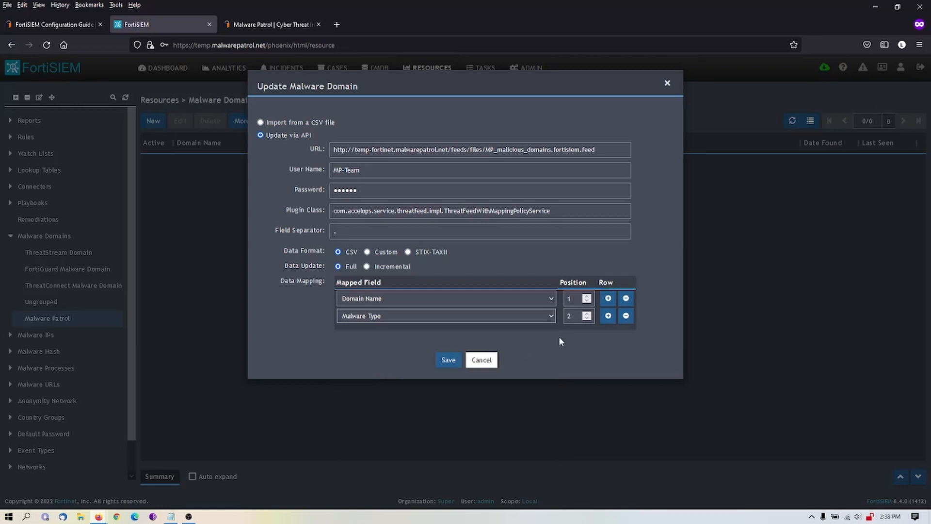
click(608, 316)
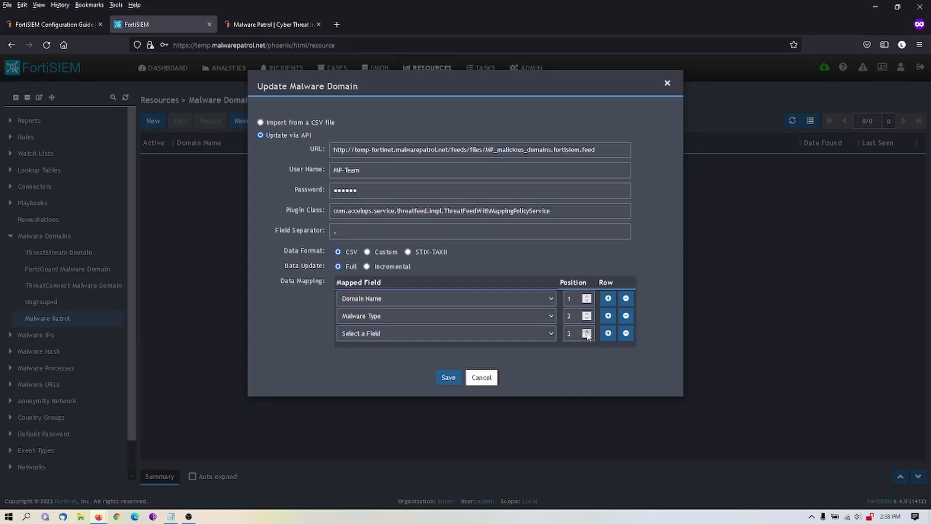
click(534, 334)
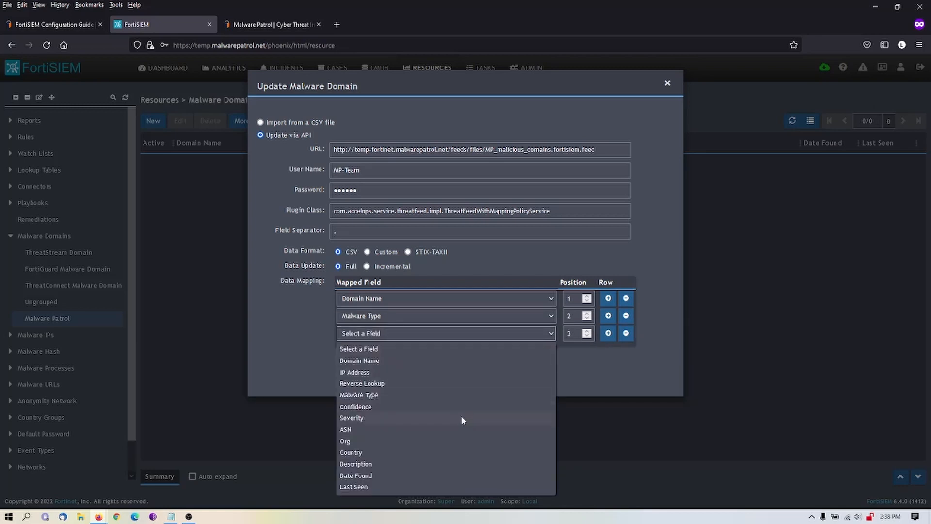
click(450, 465)
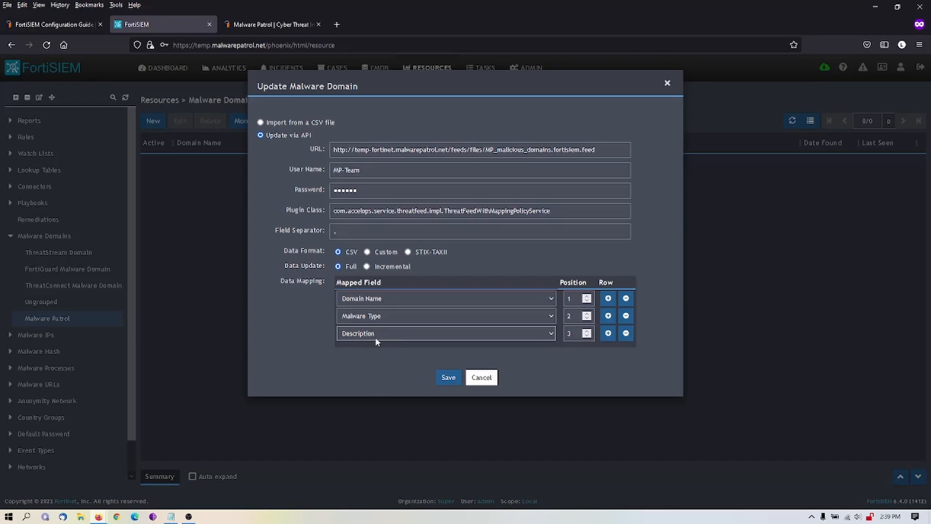
- Add data mappings for Date Found at position 4 and Last Seen at position 5, and save the API configuration
click(609, 334)
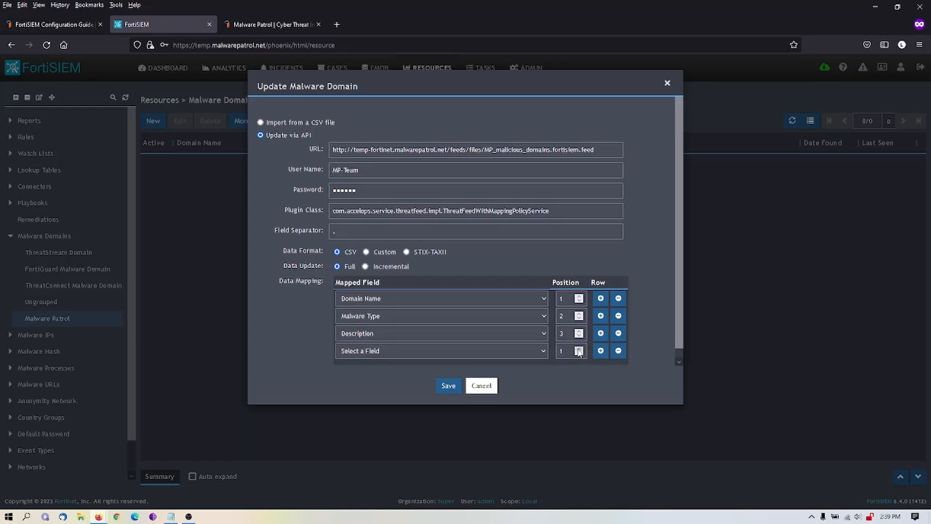
click(521, 350)
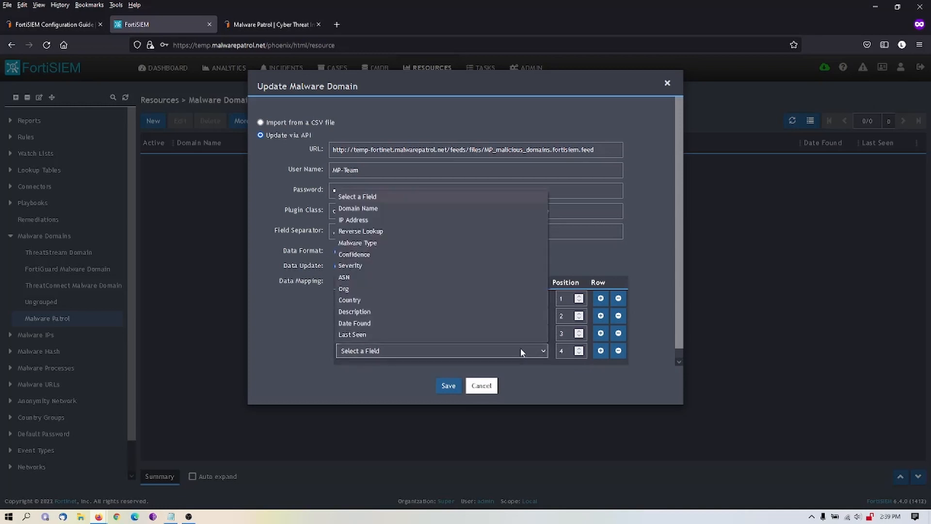
click(386, 323)
click(601, 351)
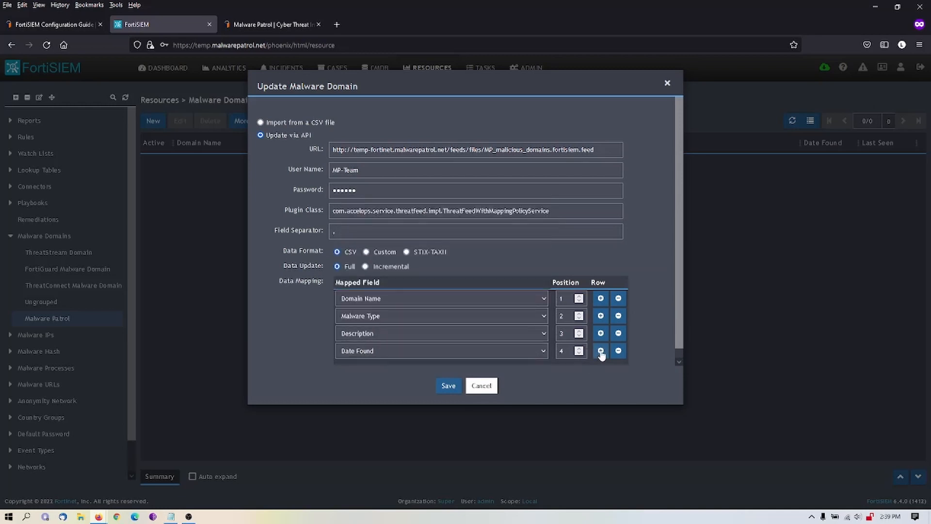
scroll(635, 348, down, 1)
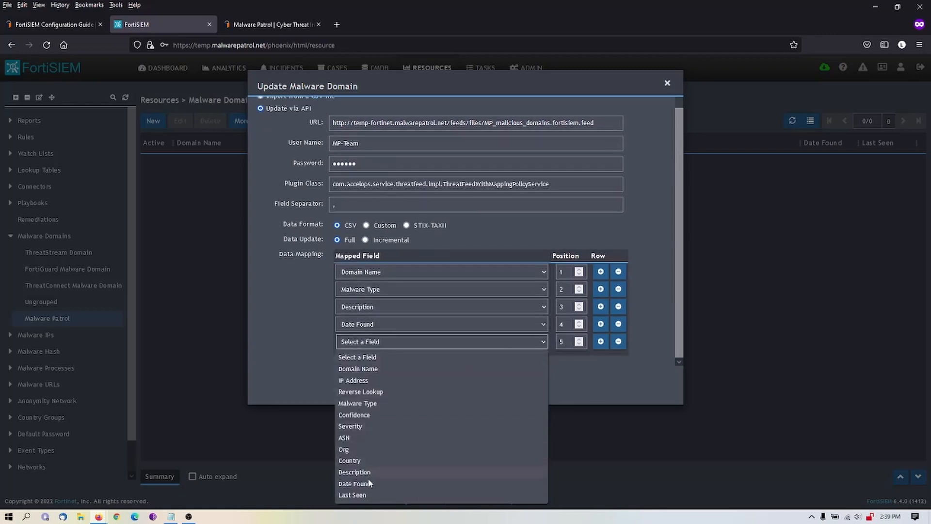
click(368, 494)
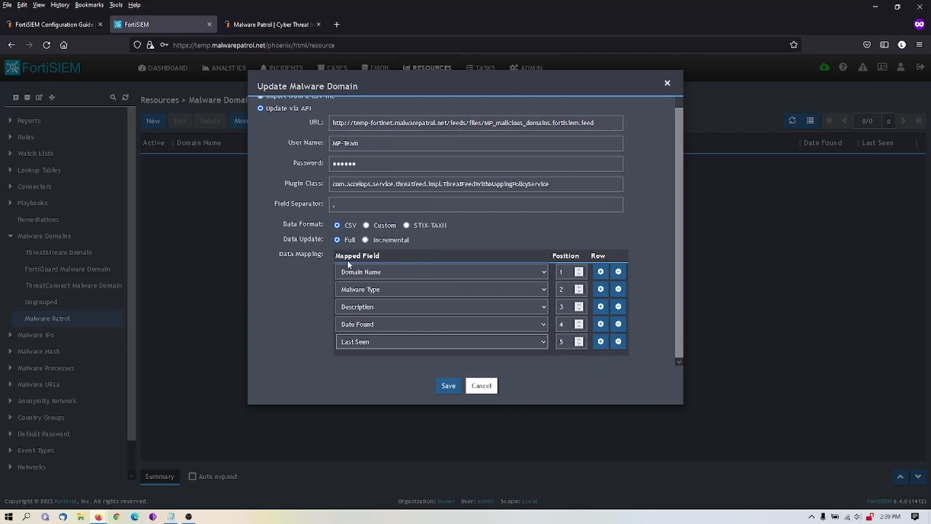
click(449, 386)
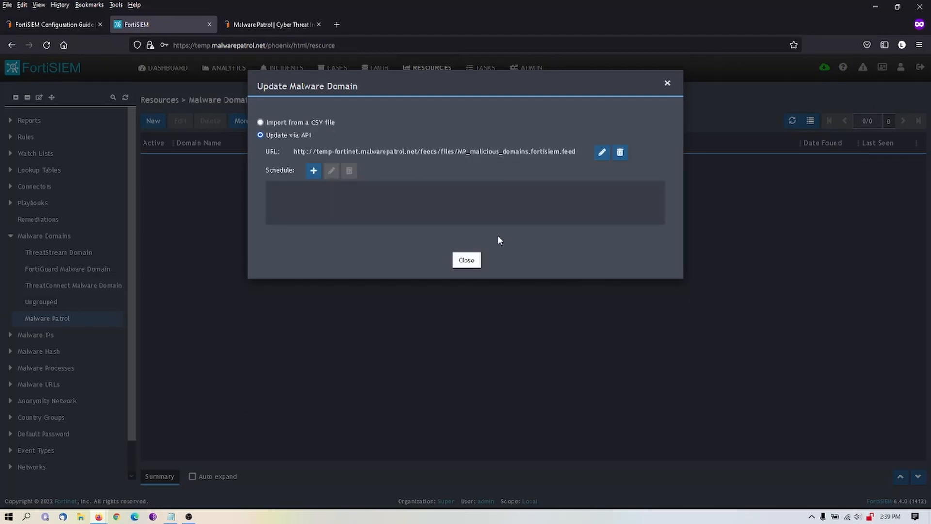
- Add an hourly update schedule that starts at 19:40:00 and recurs every 1 hour with no end date, and save it
click(313, 171)
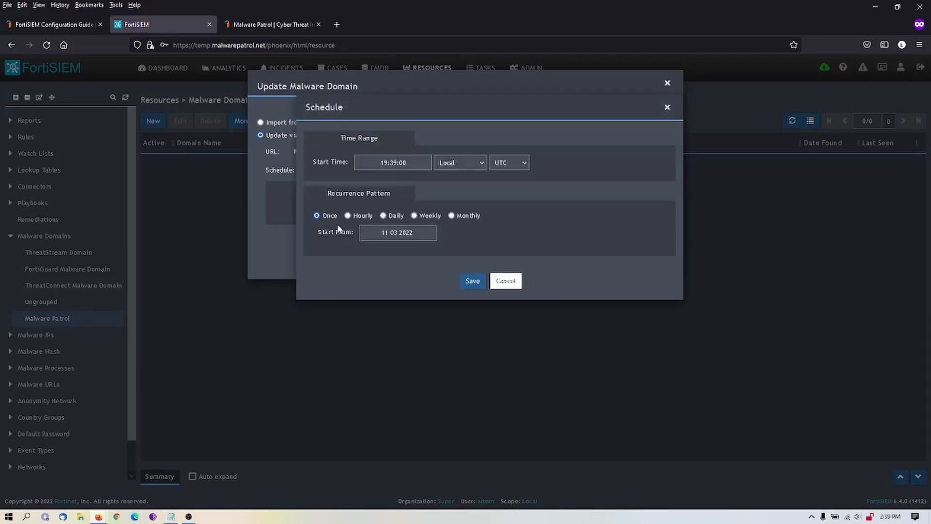
click(348, 217)
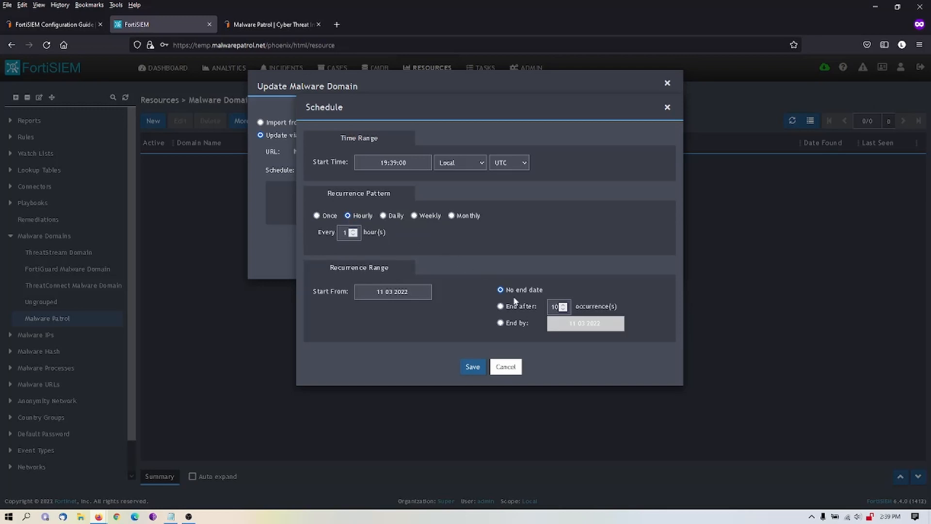
click(411, 162)
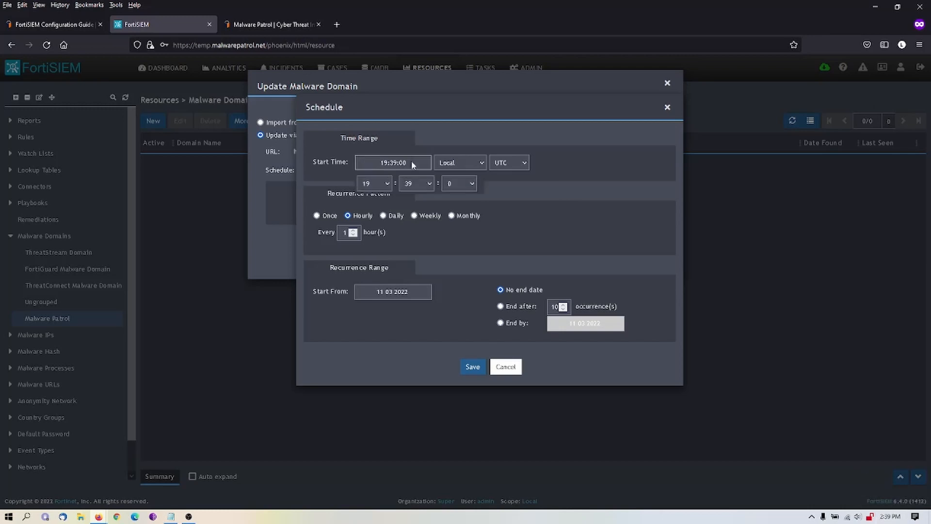
click(429, 184)
scroll(432, 345, down, 1)
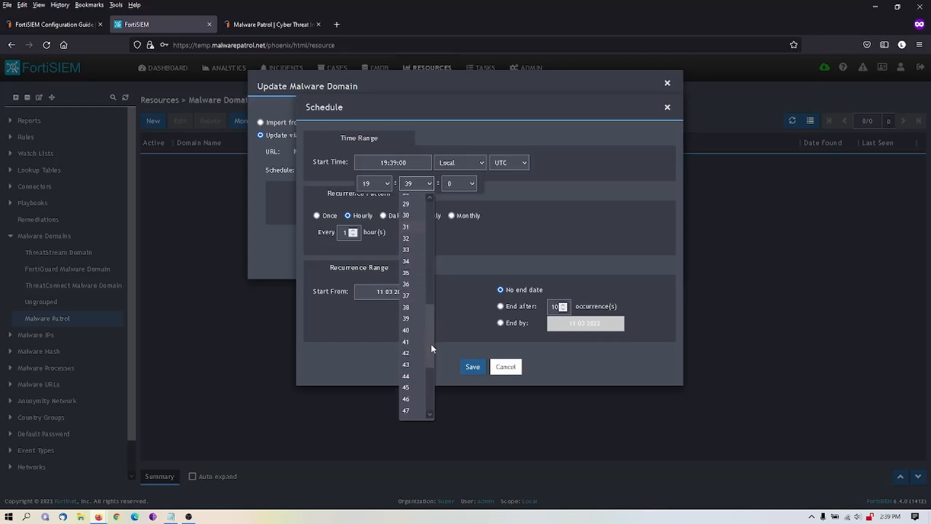
click(407, 330)
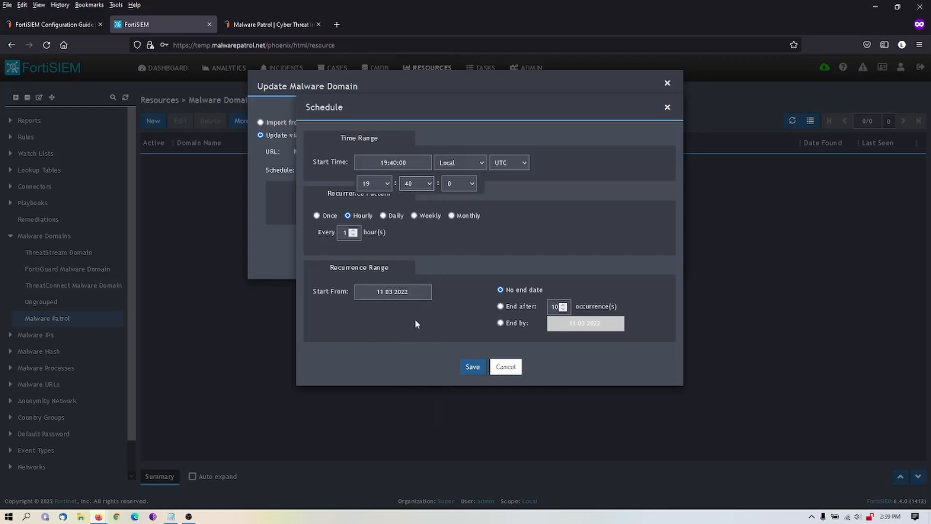
click(473, 369)
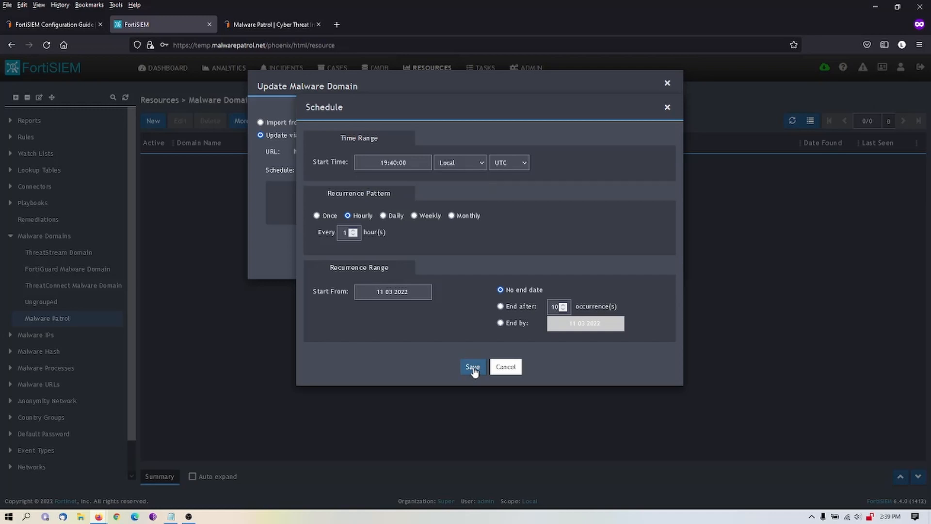
click(474, 368)
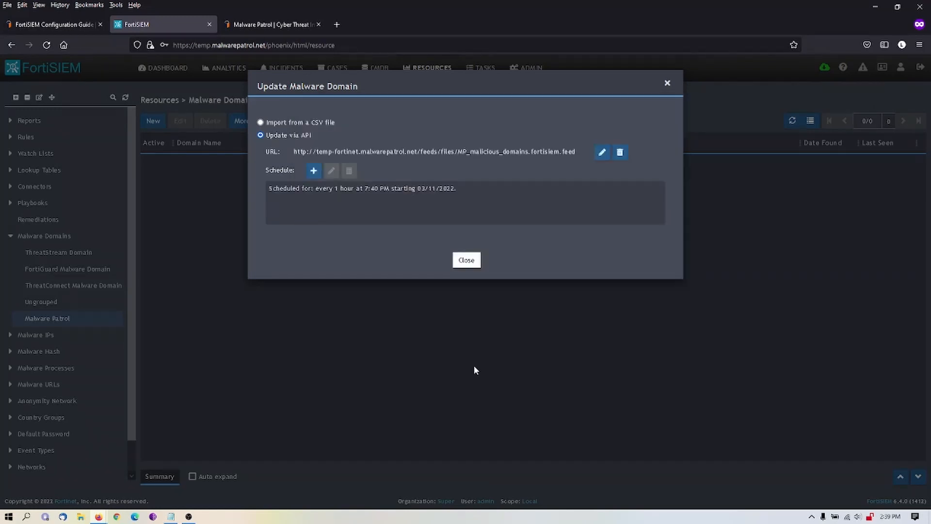
- Close the malware domain update dialog and refresh the Malware Patrol domain list
click(466, 261)
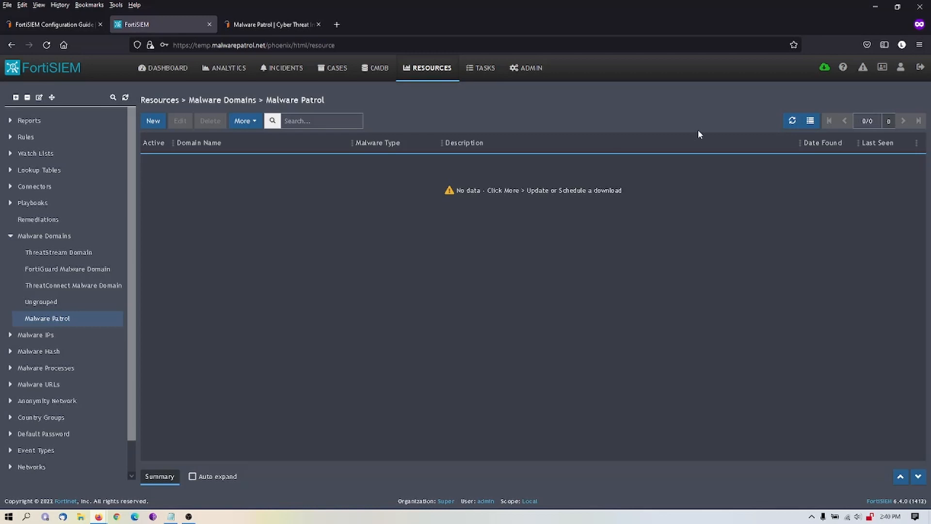
click(793, 122)
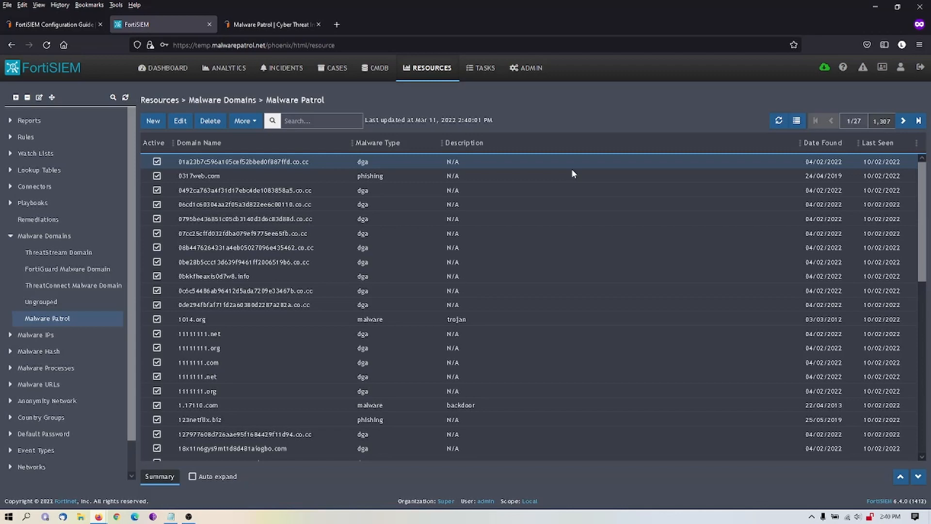
click(797, 122)
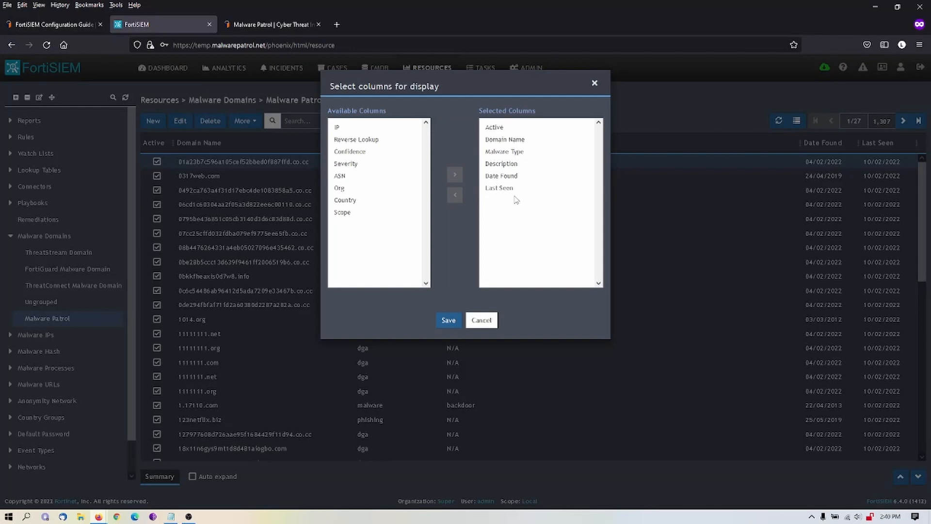
click(347, 200)
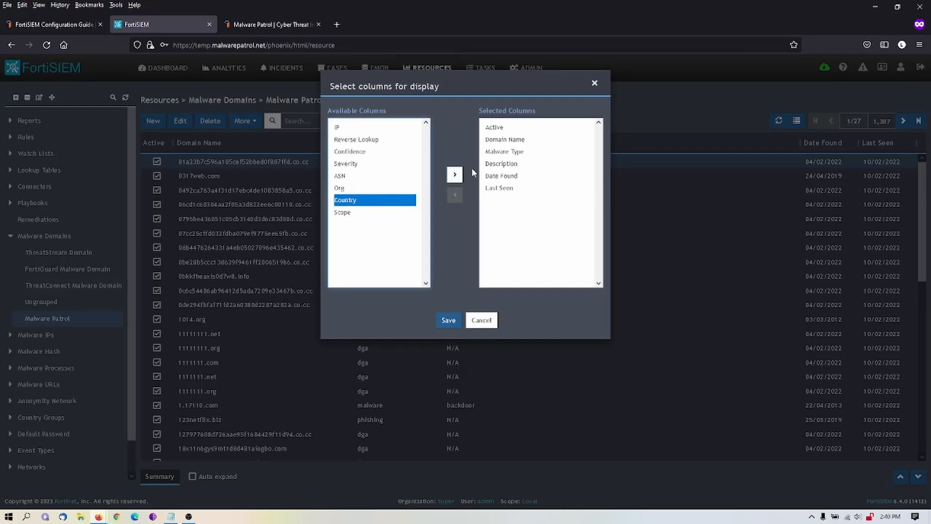
click(482, 324)
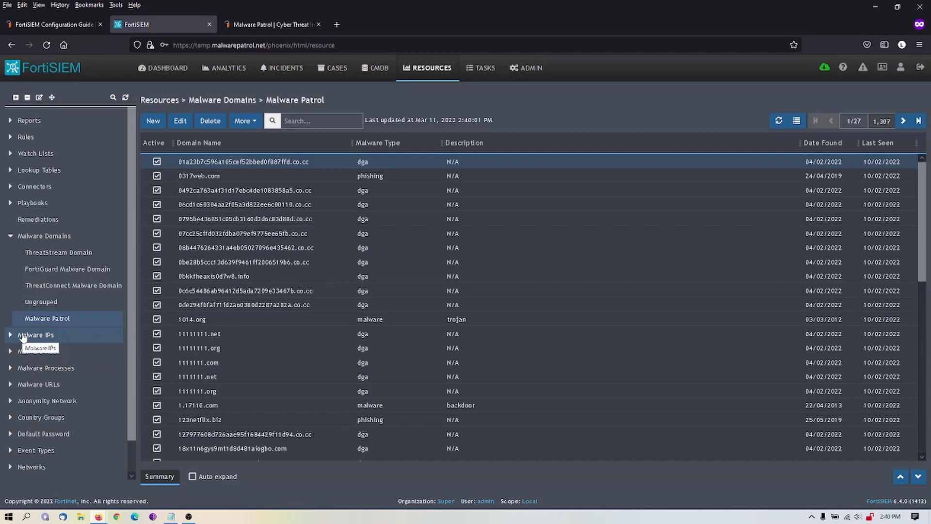
- Look through the introduction of the FortiSIEM Configuration Guide web page and view the Malware Patrol home page
click(55, 24)
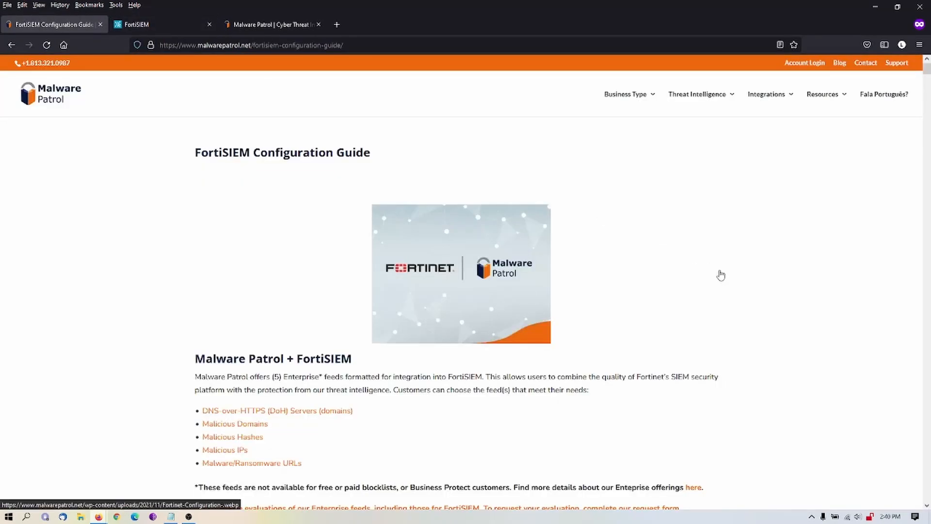
scroll(753, 278, down, 3)
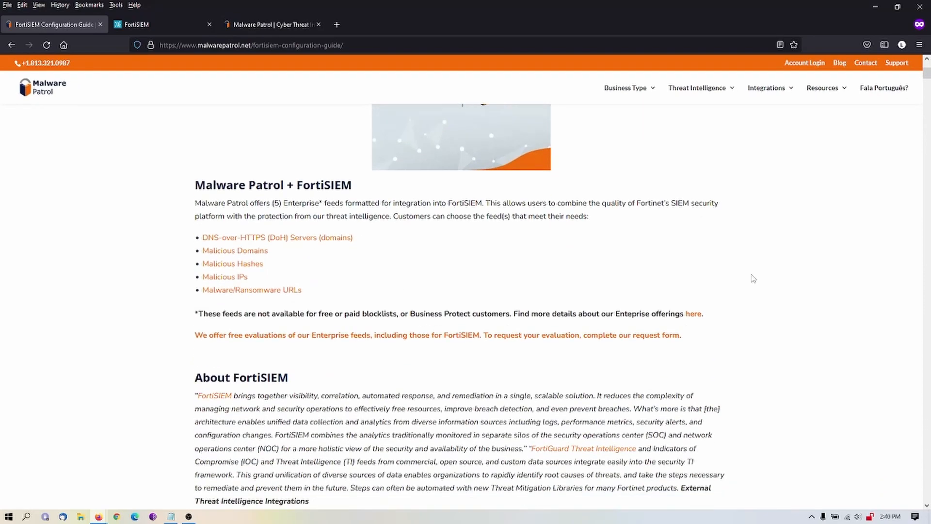
scroll(753, 279, down, 4)
scroll(759, 283, up, 2)
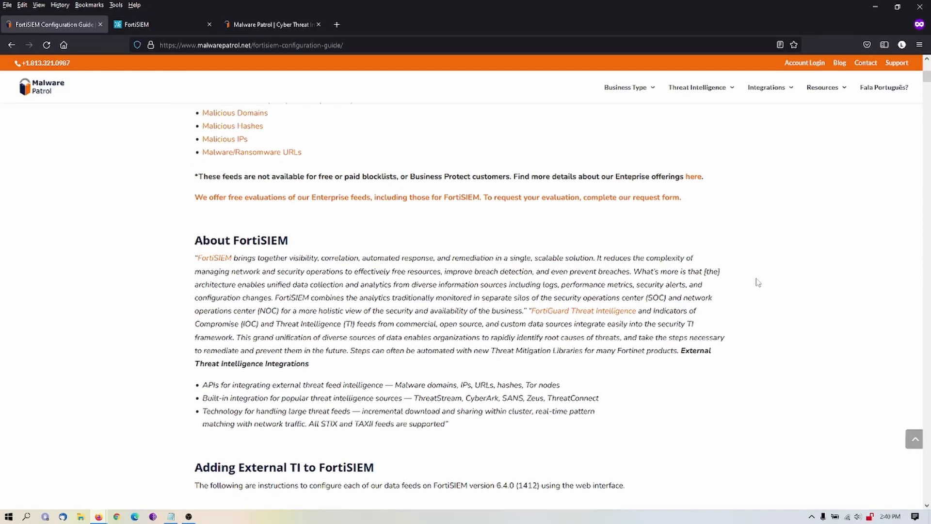
scroll(758, 282, up, 5)
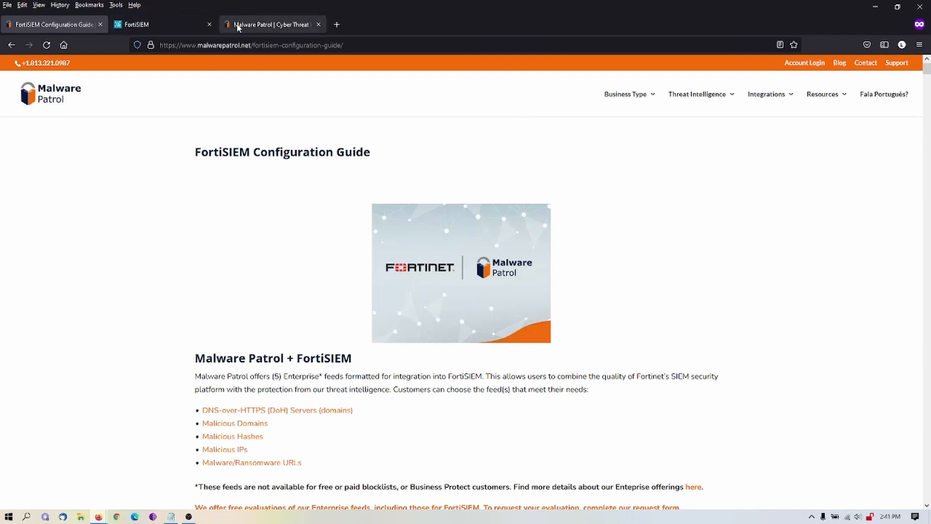
click(258, 26)
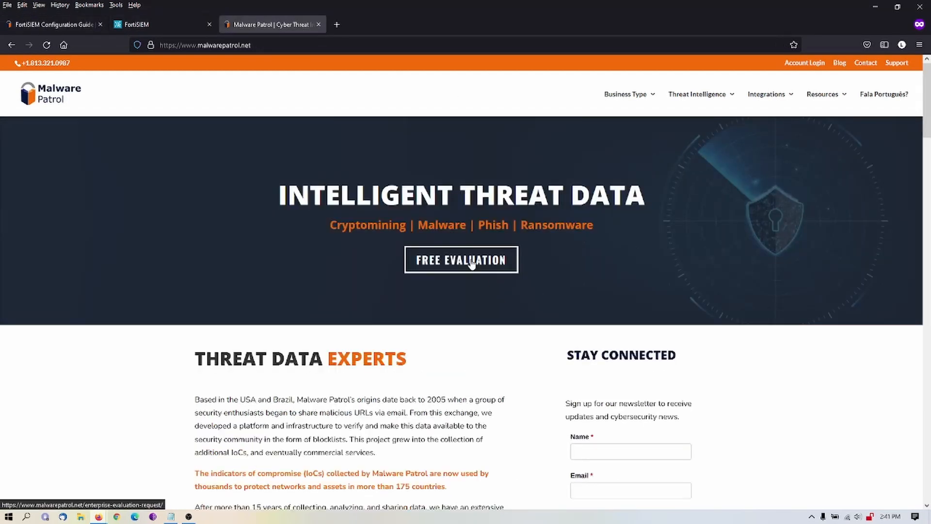